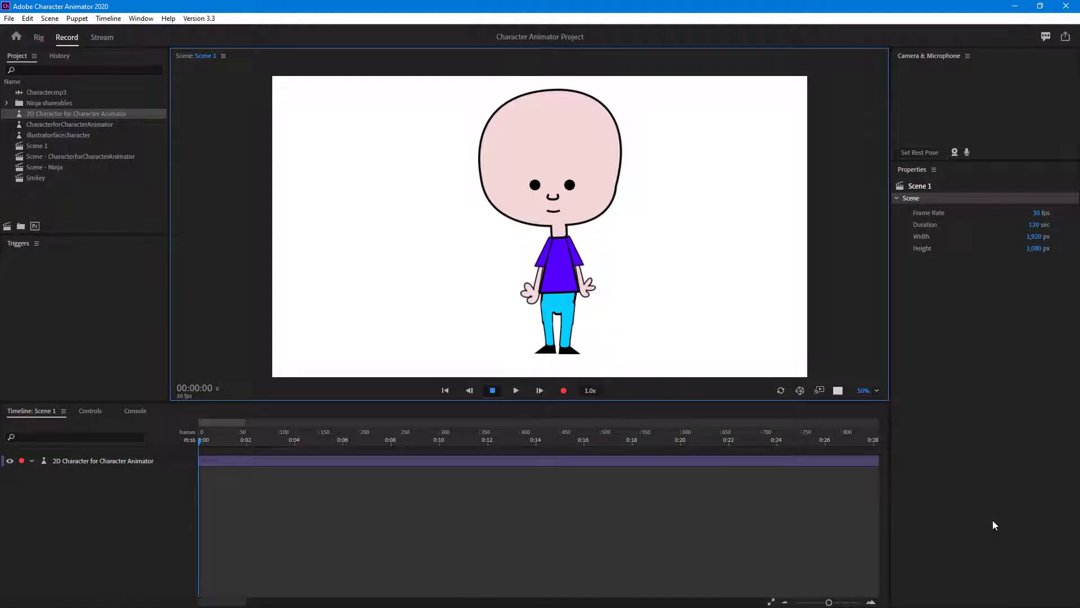
Begin recording a new performance take of the character in Scene 1
{"action": "left_click", "coordinate": [563, 390]}
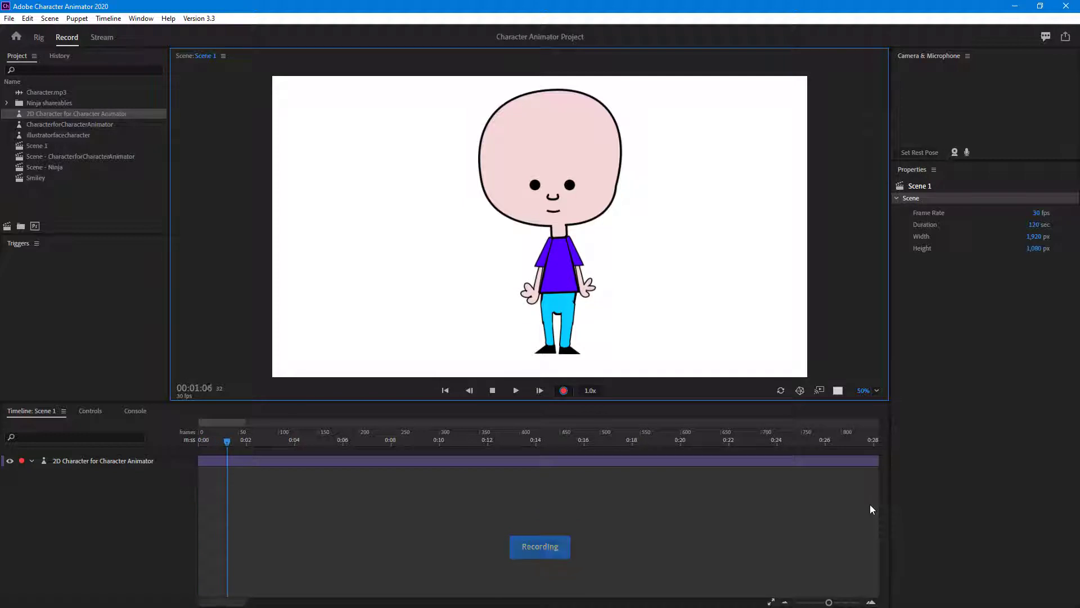
Record Take 15: walk the character right then left, raise each hand, and stop
{"action": "key", "text": "Right"}
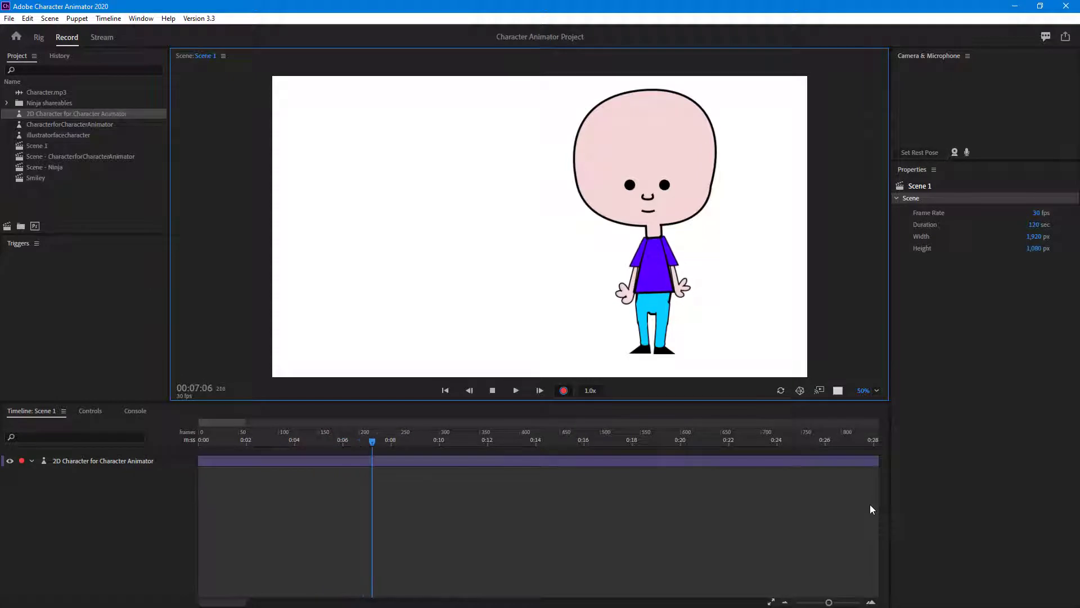
{"action": "key", "text": "Left"}
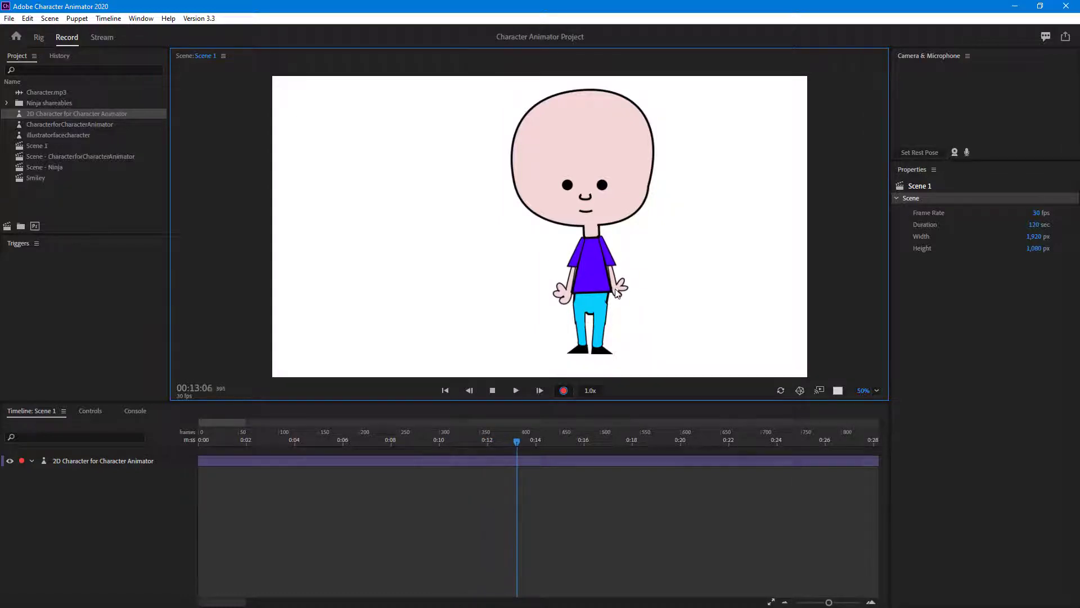
{"action": "mouse_move", "coordinate": [617, 292]}
{"action": "left_mouse_down"}
{"action": "mouse_move", "coordinate": [615, 252]}
{"action": "mouse_move", "coordinate": [631, 236]}
{"action": "mouse_move", "coordinate": [610, 239]}
{"action": "mouse_move", "coordinate": [617, 234]}
{"action": "mouse_move", "coordinate": [614, 262]}
{"action": "left_mouse_up"}
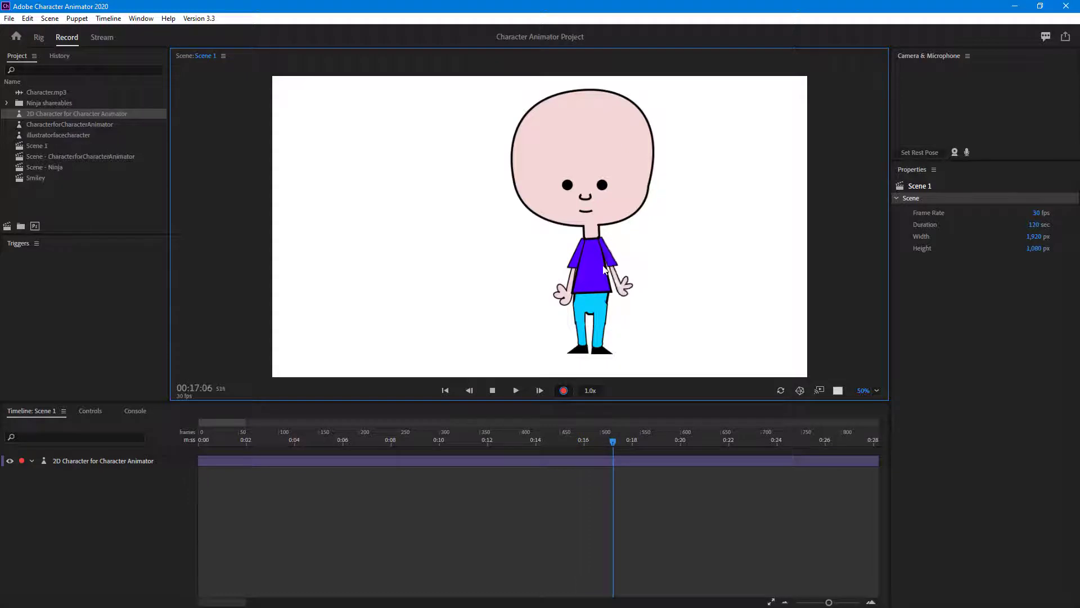
{"action": "mouse_move", "coordinate": [565, 298]}
{"action": "left_mouse_down"}
{"action": "mouse_move", "coordinate": [549, 297]}
{"action": "mouse_move", "coordinate": [551, 288]}
{"action": "mouse_move", "coordinate": [554, 298]}
{"action": "left_mouse_up"}
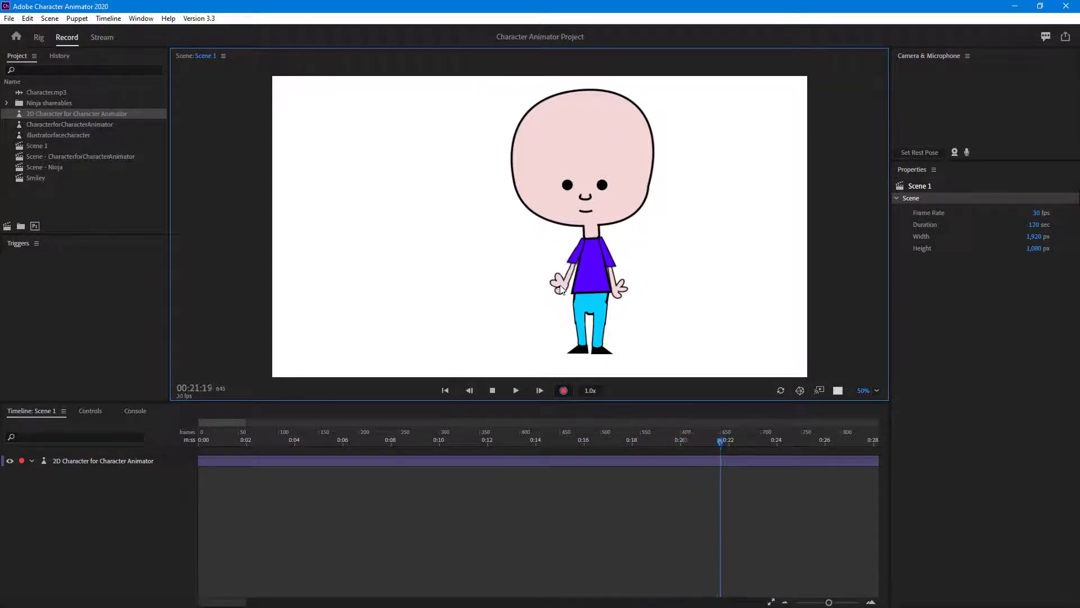
{"action": "left_click", "coordinate": [493, 391]}
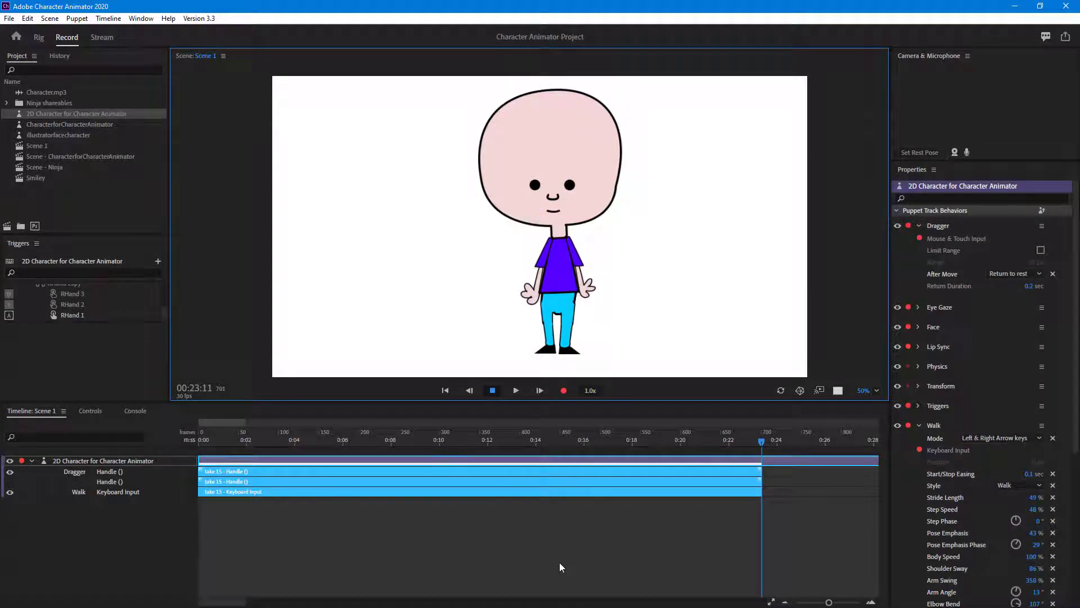
Rewind to 0:00, park the playhead at 00:02:06, and select only the Walk take
{"action": "left_click_drag", "start_coordinate": [238, 434], "coordinate": [94, 442]}
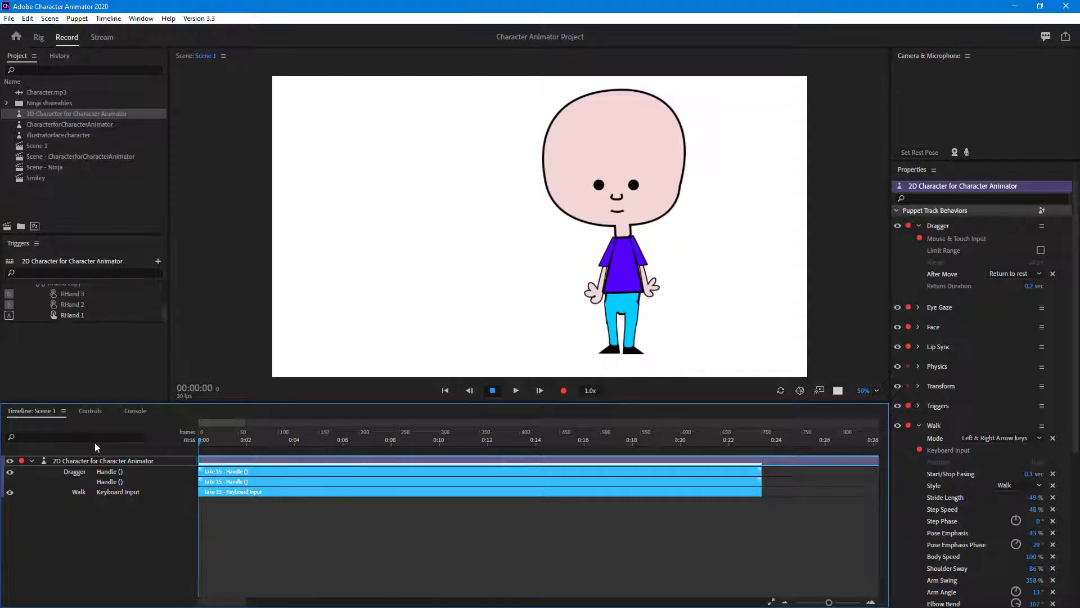
{"action": "left_click", "coordinate": [793, 390]}
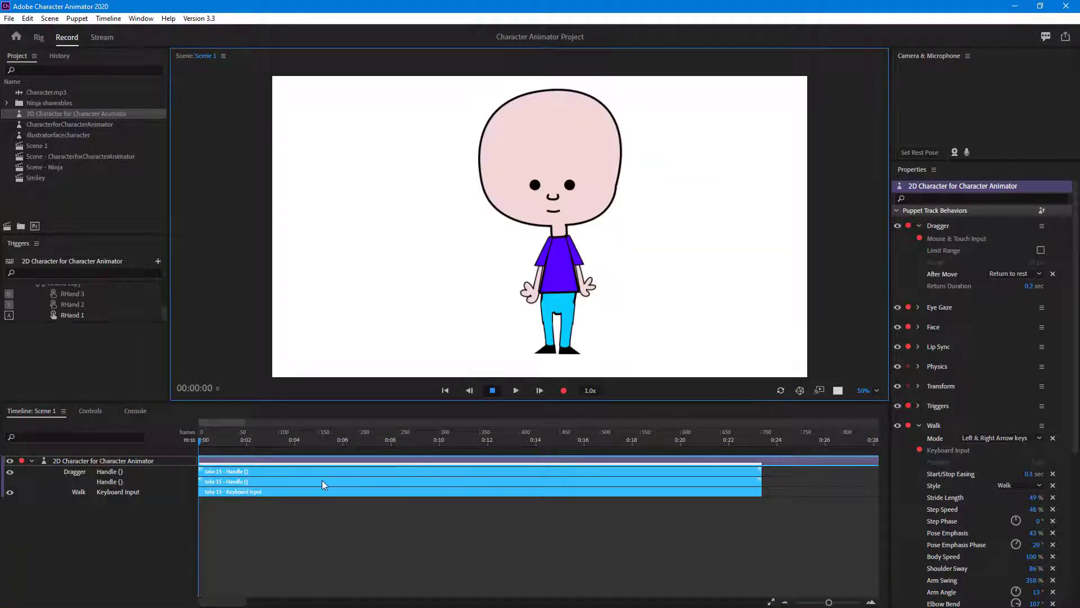
{"action": "left_click", "coordinate": [207, 445]}
{"action": "left_click_drag", "start_coordinate": [206, 446], "coordinate": [250, 455]}
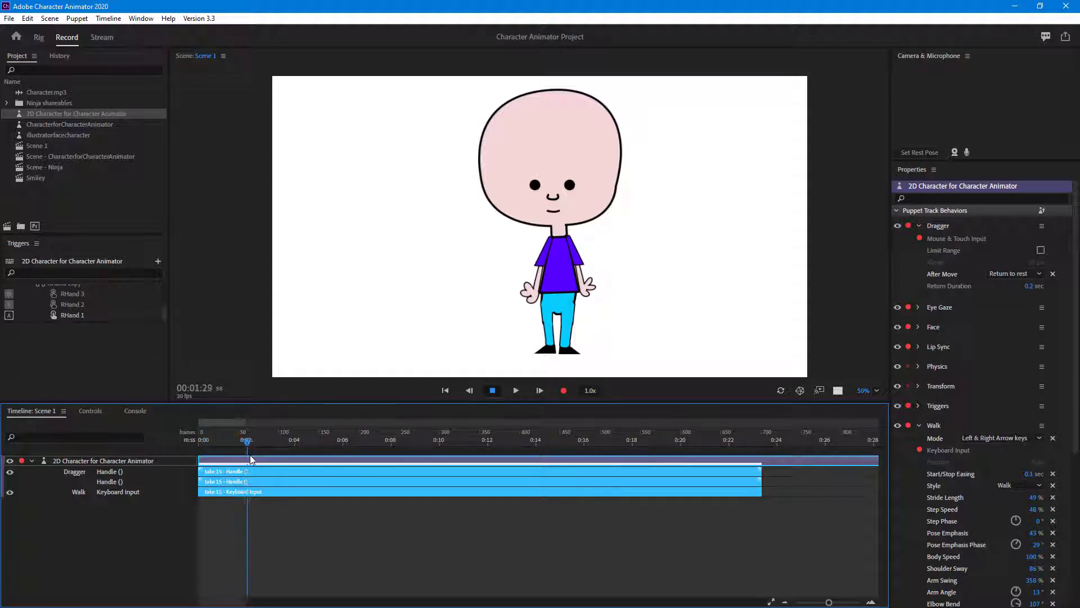
{"action": "left_click", "coordinate": [246, 491]}
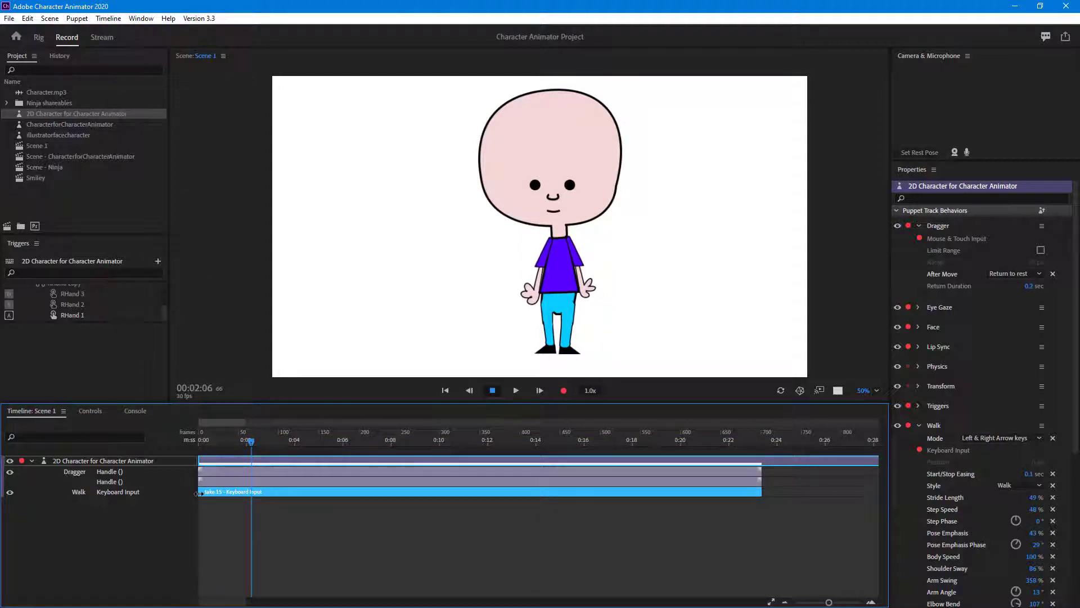
Split the Walk take at 00:02:06 and delete the first two-second piece
{"action": "left_click", "coordinate": [51, 19]}
{"action": "mouse_move", "coordinate": [28, 19]}
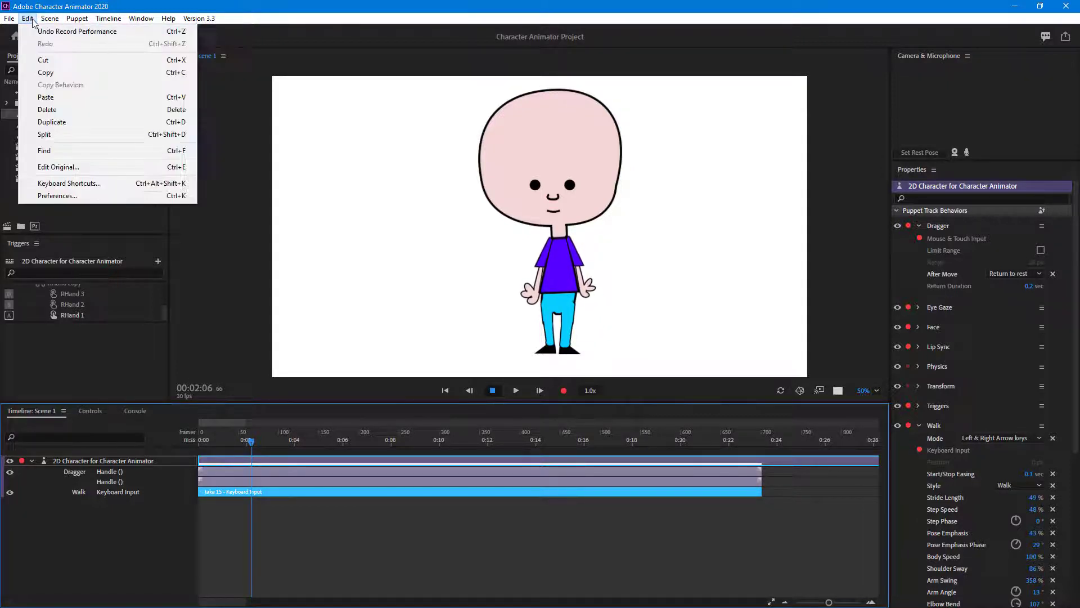
{"action": "left_click", "coordinate": [59, 134]}
{"action": "left_click", "coordinate": [247, 511]}
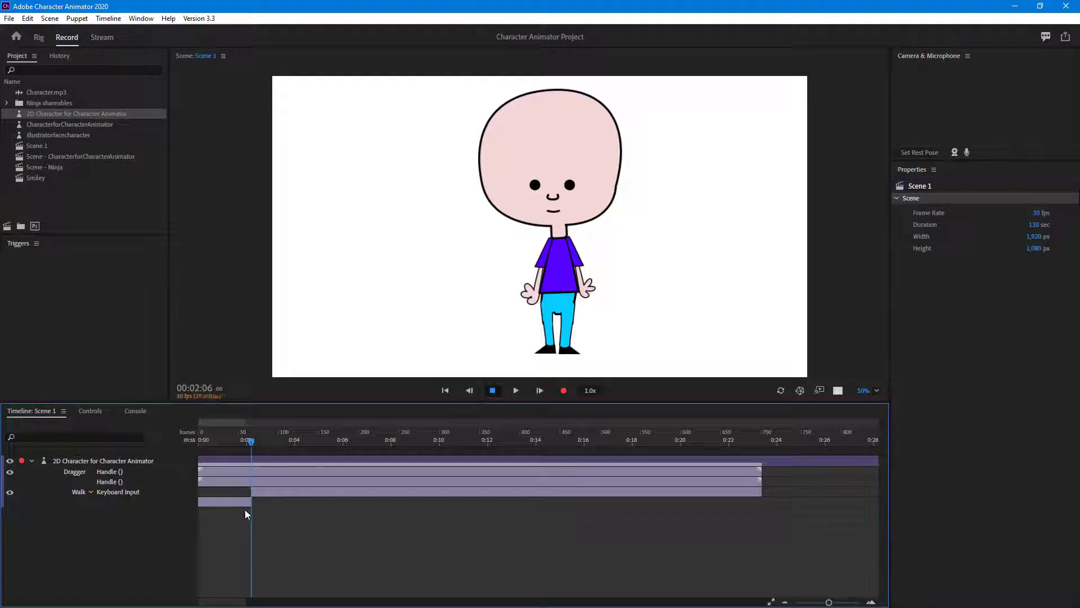
{"action": "left_click", "coordinate": [274, 489]}
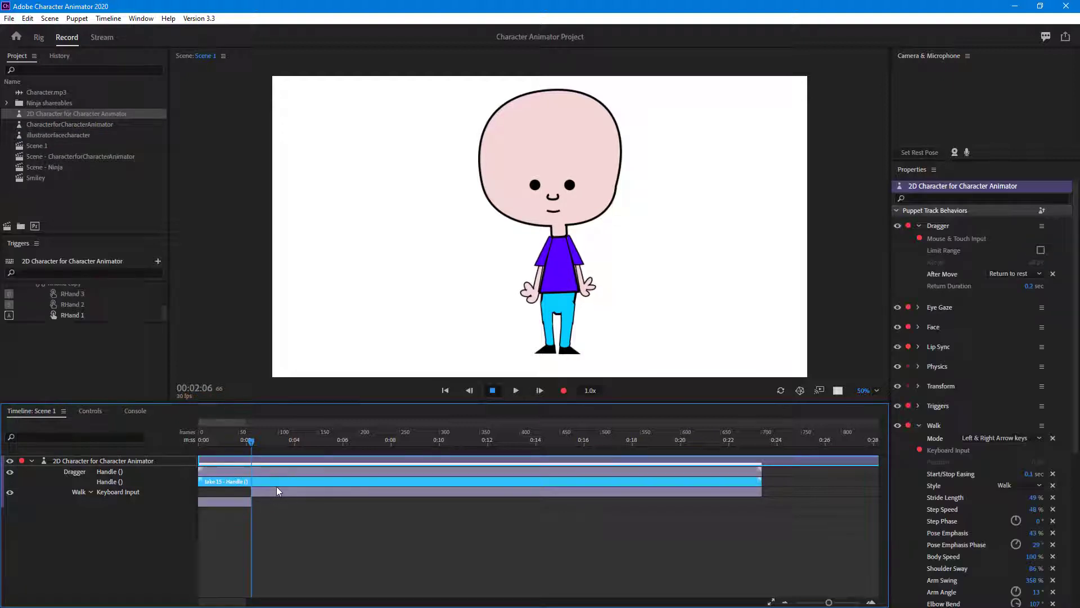
{"action": "left_click", "coordinate": [239, 505]}
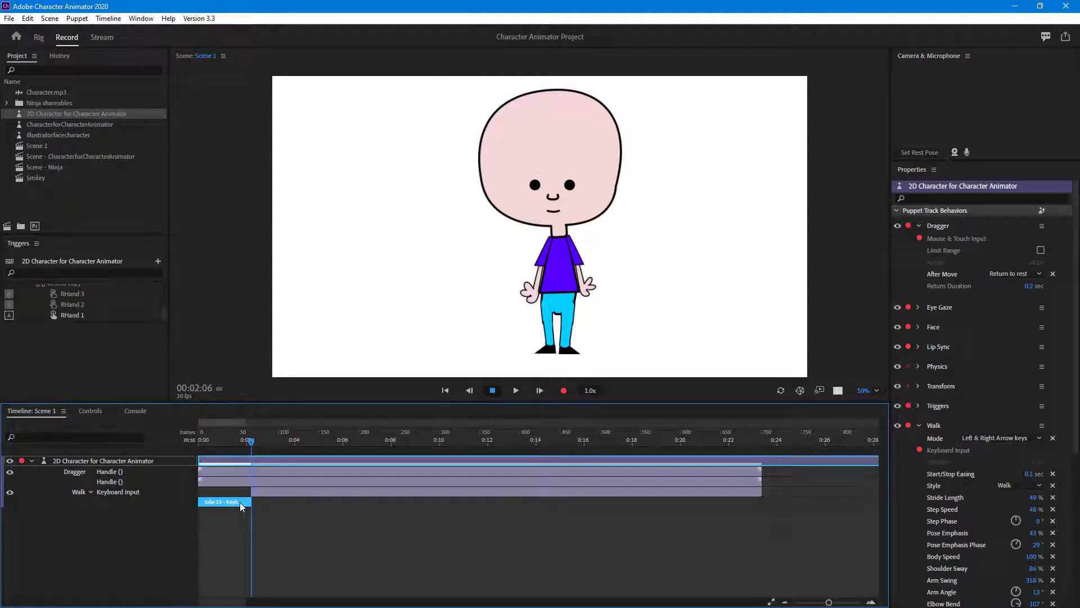
{"action": "key", "text": "Delete"}
Slide the remaining Walk take to start at 0:00 and play it back
{"action": "left_click_drag", "start_coordinate": [274, 493], "coordinate": [216, 491]}
{"action": "left_click", "coordinate": [201, 440]}
{"action": "left_click", "coordinate": [516, 391]}
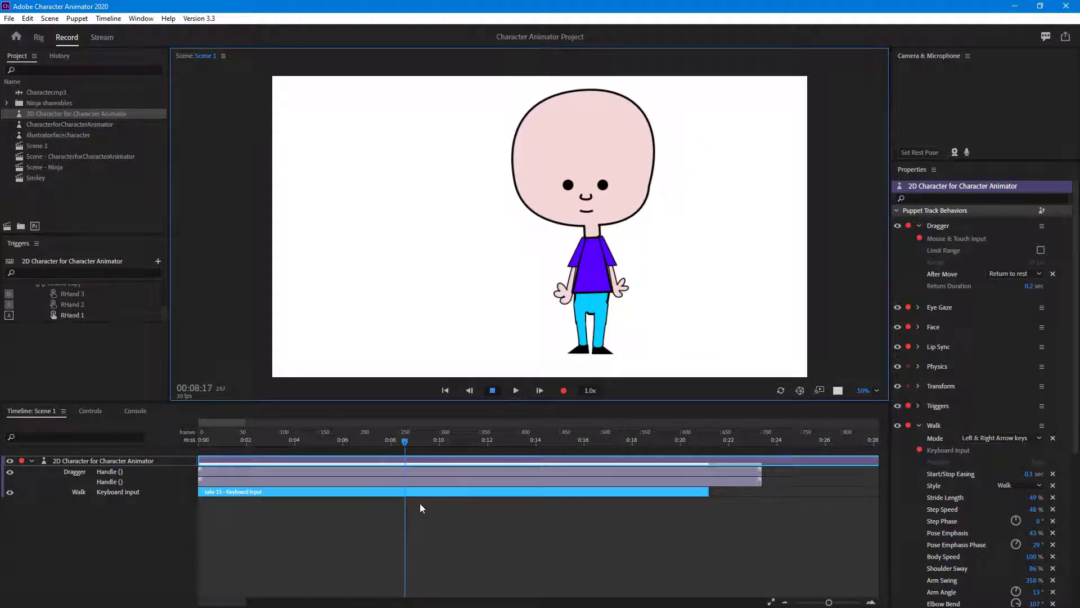
Split the Walk take at 00:08:17, delete everything after it, and scrub to 00:13:13
{"action": "left_click", "coordinate": [409, 493]}
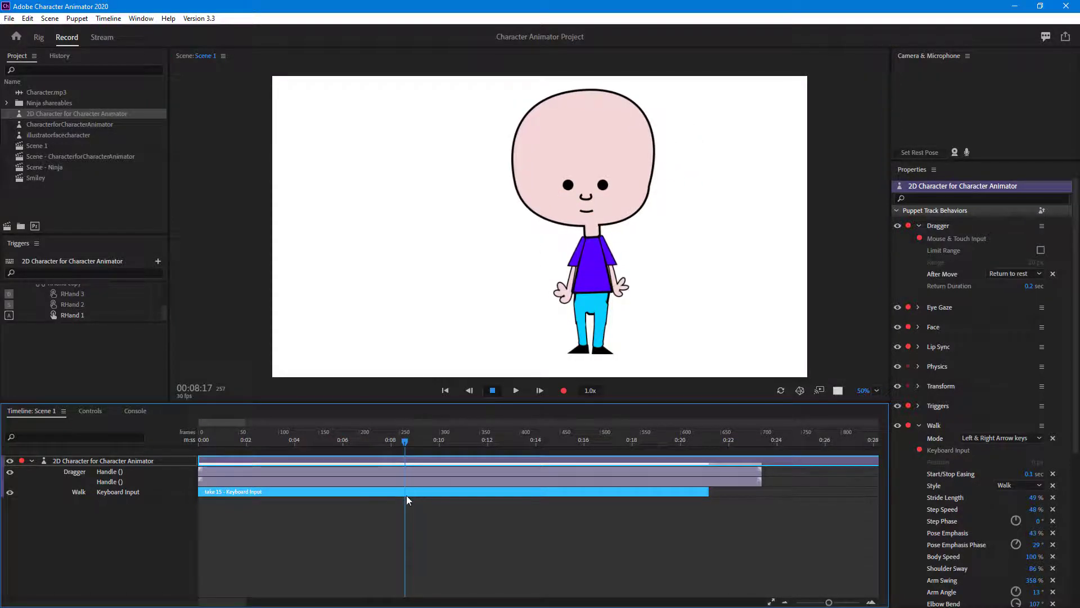
{"action": "left_click", "coordinate": [43, 21]}
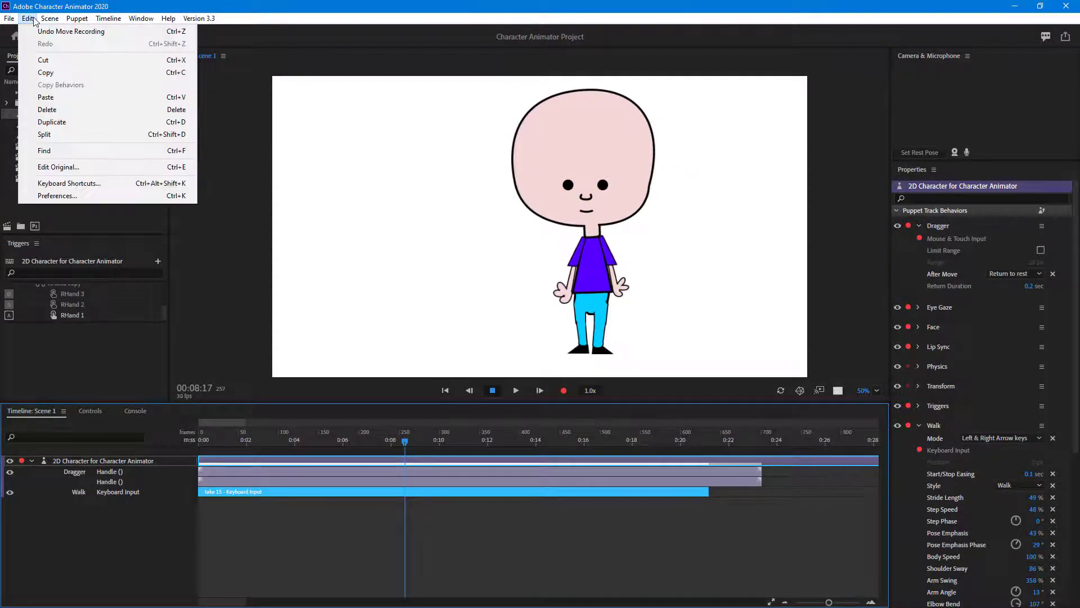
{"action": "left_click", "coordinate": [70, 137]}
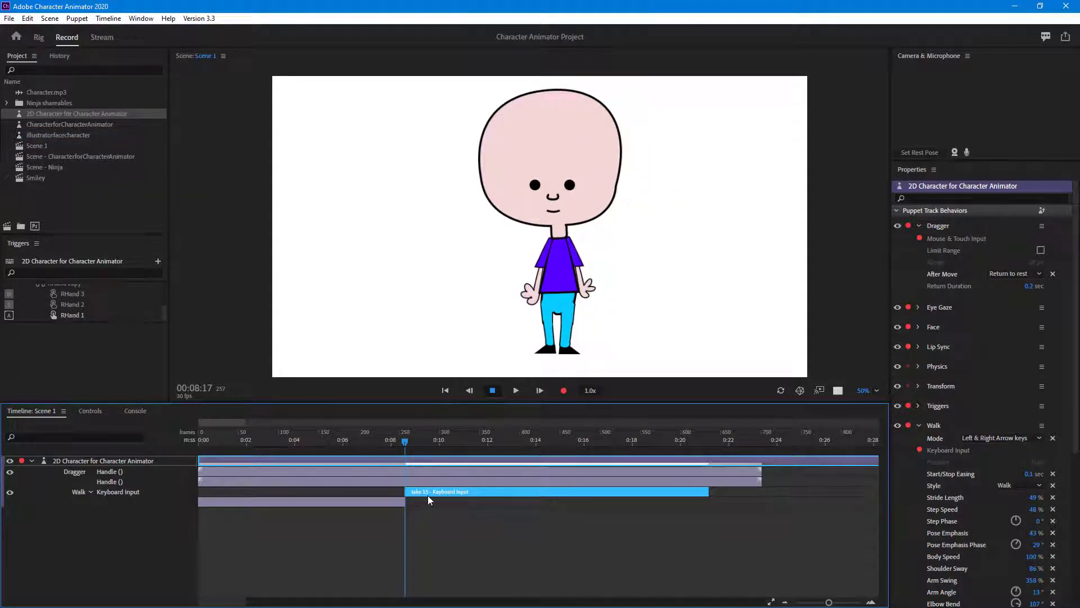
{"action": "key", "text": "Delete"}
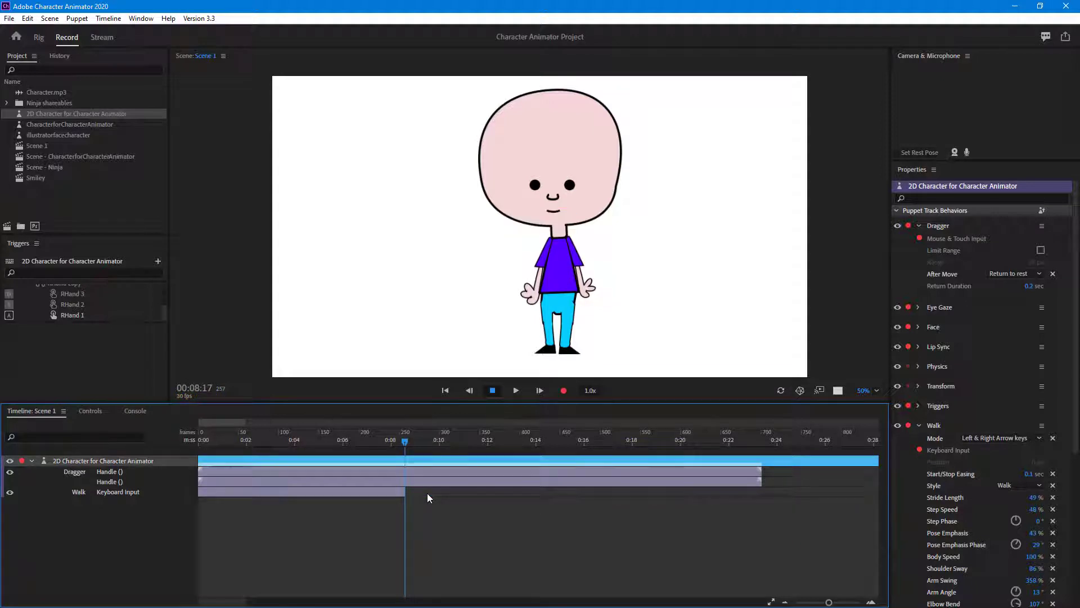
{"action": "left_click_drag", "start_coordinate": [201, 450], "coordinate": [523, 499]}
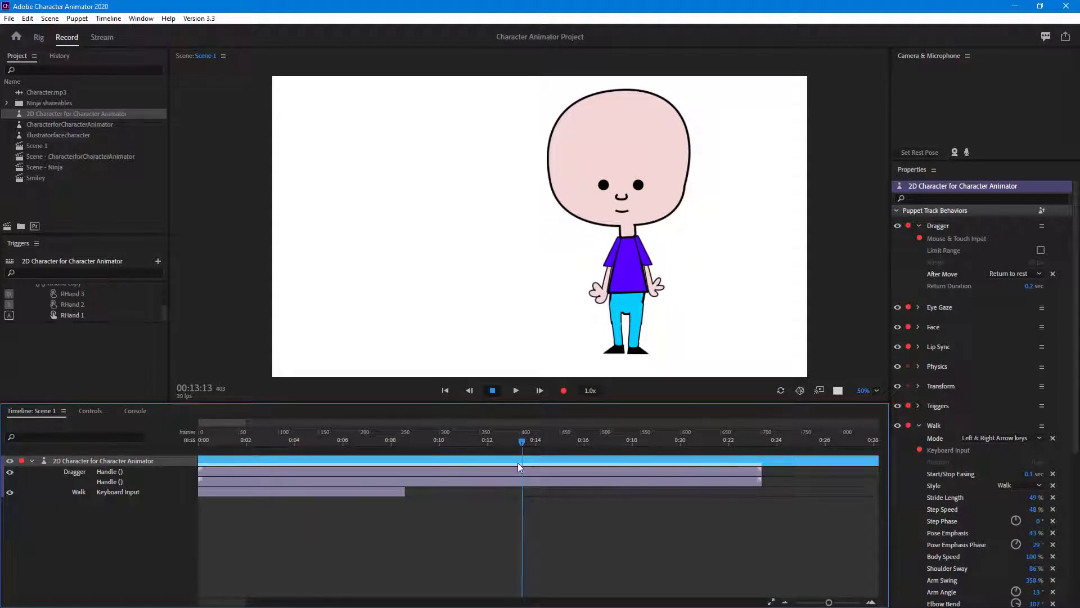
{"action": "left_click", "coordinate": [45, 18]}
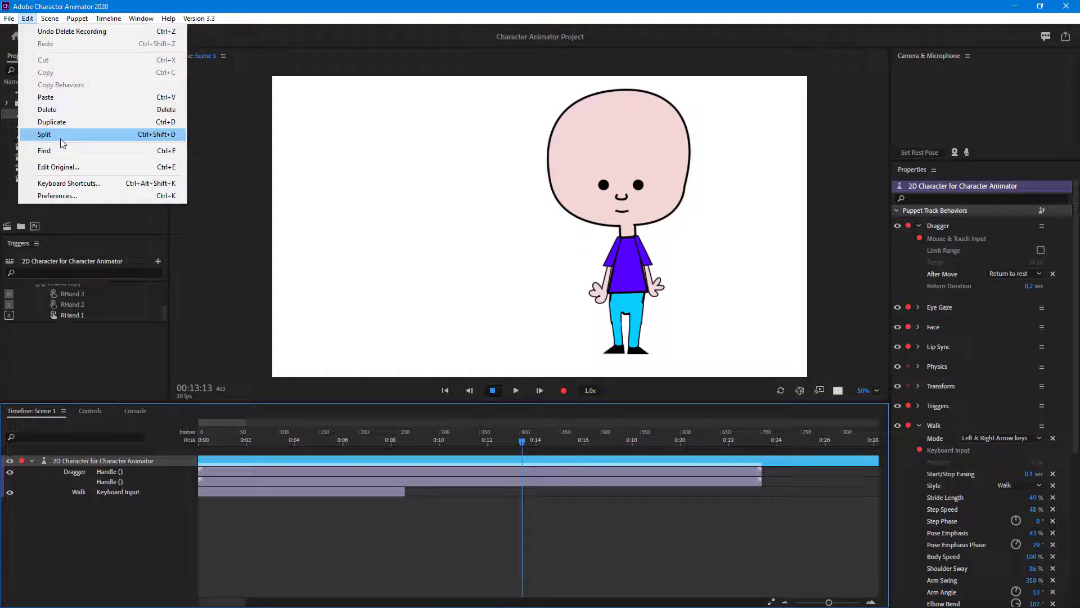
Undo the accidental puppet split, then split the first Dragger handle take at 00:13:13
{"action": "left_click", "coordinate": [61, 135]}
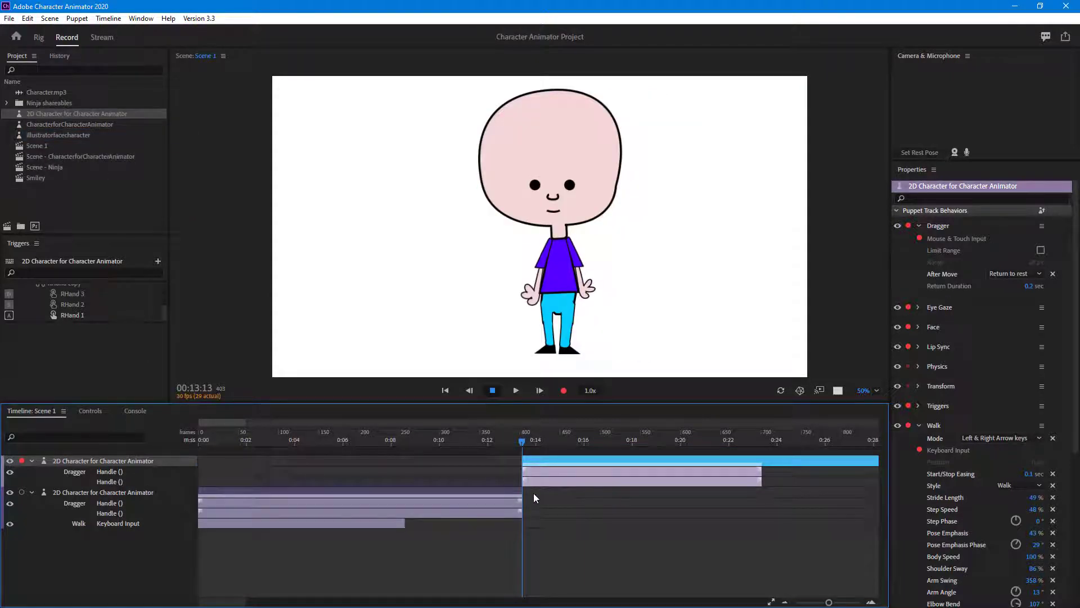
{"action": "key", "text": "ctrl+z"}
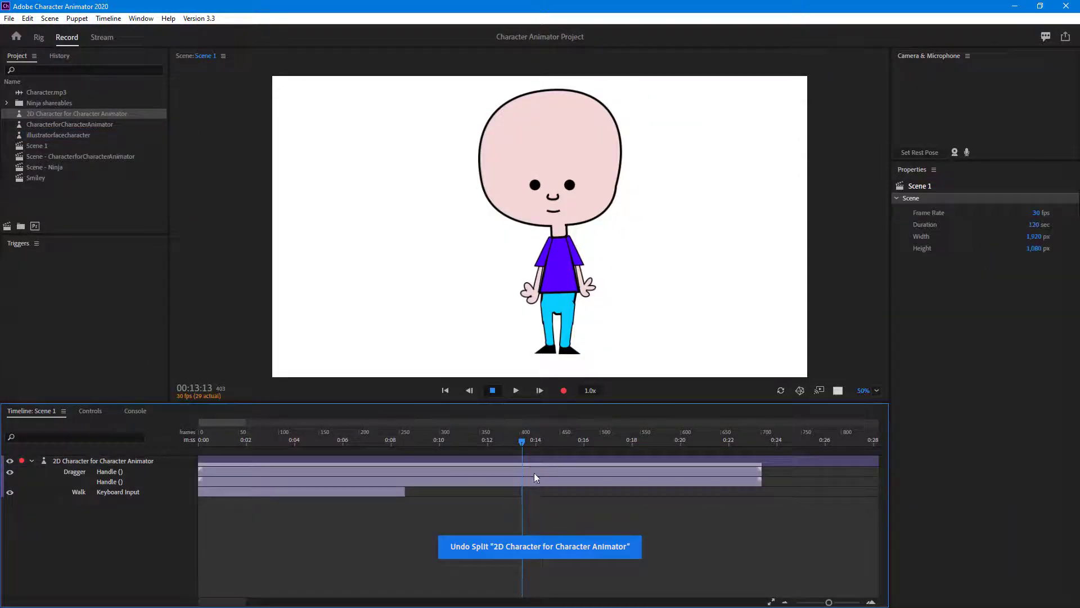
{"action": "left_click", "coordinate": [529, 471]}
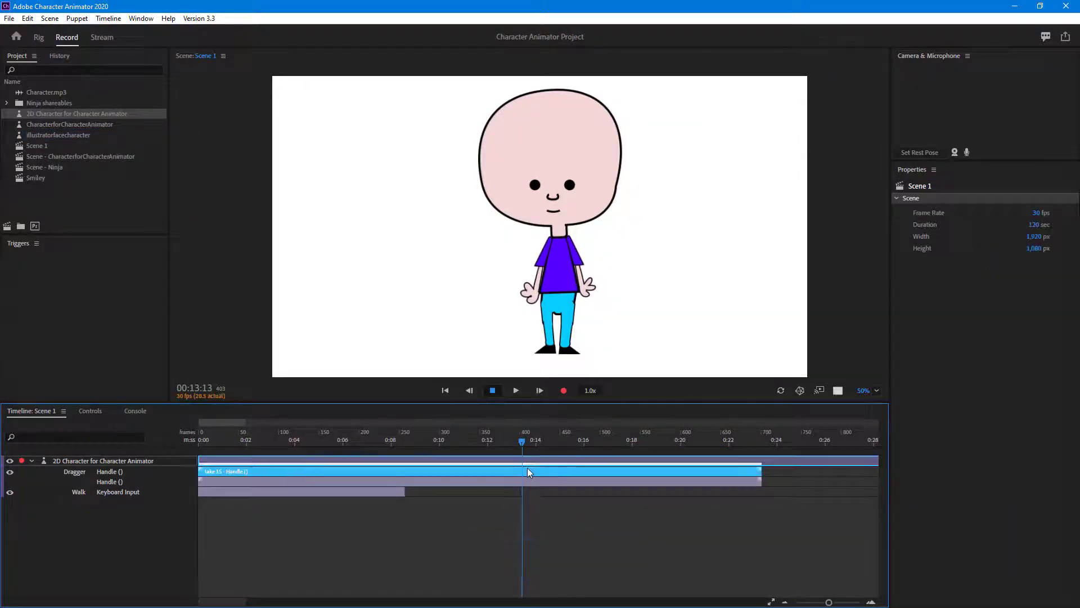
{"action": "left_click", "coordinate": [50, 18]}
{"action": "mouse_move", "coordinate": [27, 20]}
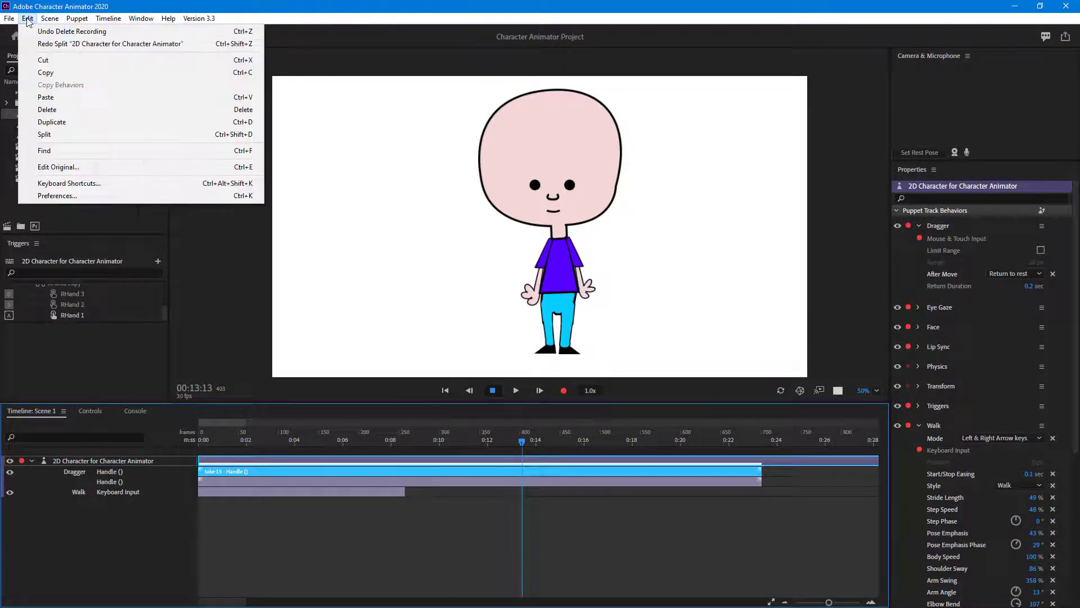
{"action": "left_click", "coordinate": [68, 135]}
Split the handle take again at 00:17:14 and delete the pieces before and after
{"action": "left_click_drag", "start_coordinate": [527, 443], "coordinate": [624, 475]}
{"action": "left_click", "coordinate": [27, 18]}
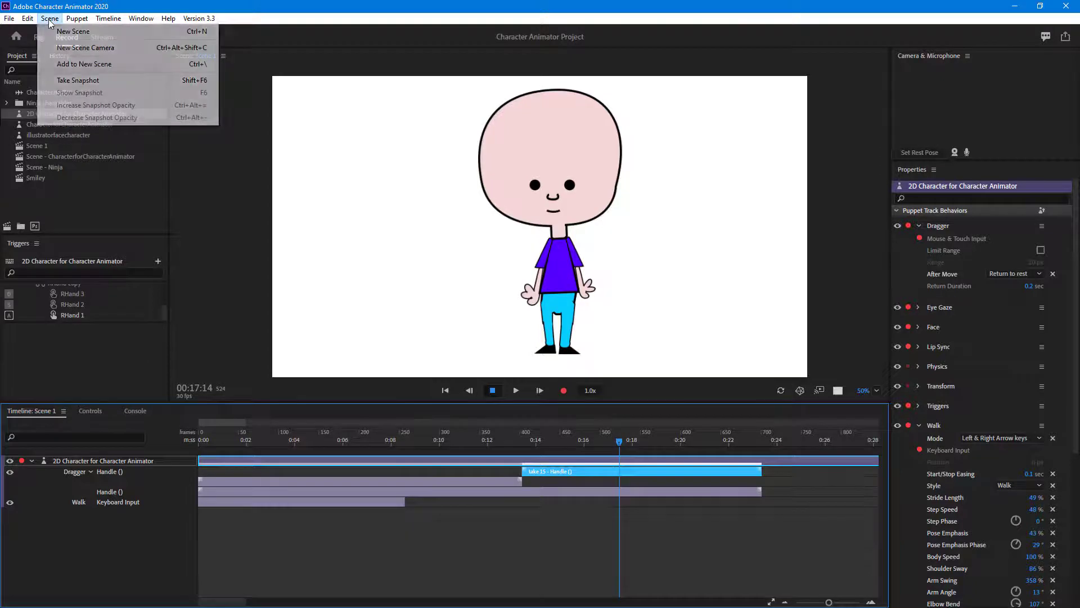
{"action": "left_click", "coordinate": [62, 136]}
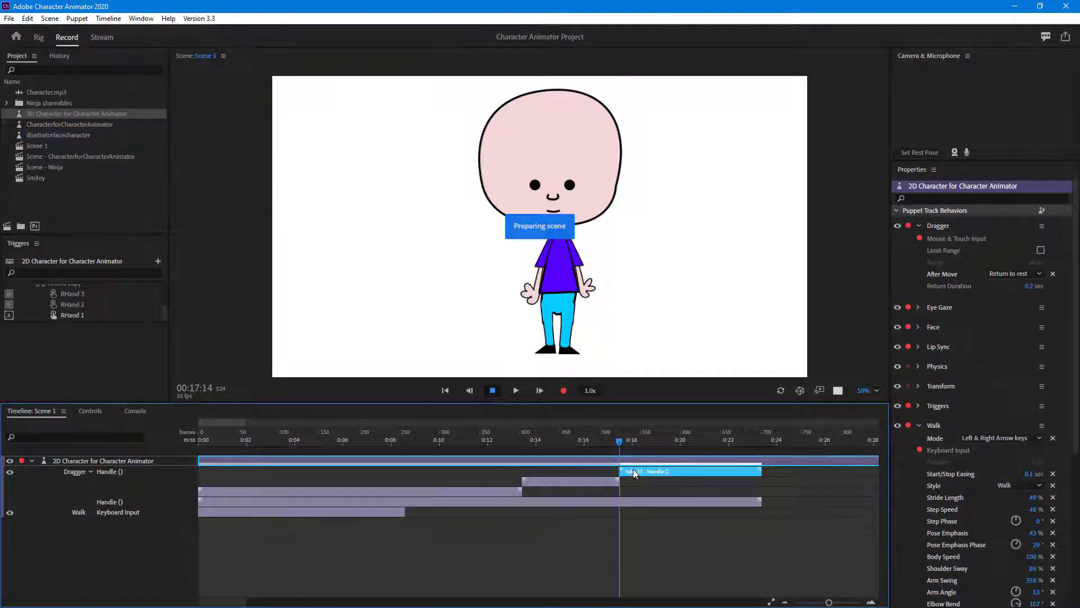
{"action": "key", "text": "Delete"}
{"action": "left_click", "coordinate": [488, 481]}
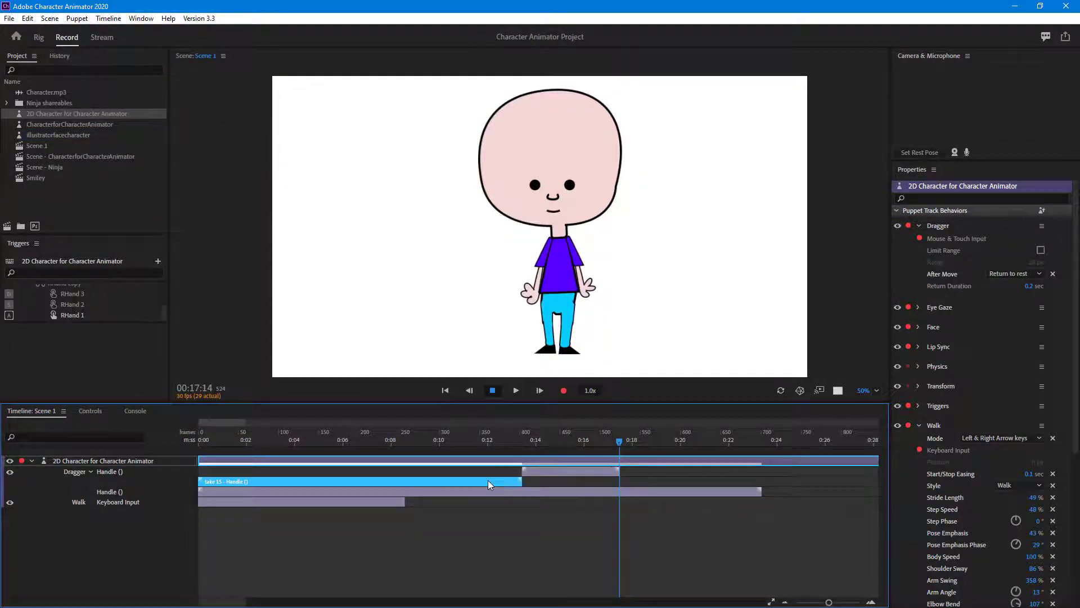
{"action": "key", "text": "Delete"}
{"action": "left_click", "coordinate": [471, 452]}
{"action": "left_click_drag", "start_coordinate": [506, 442], "coordinate": [590, 457]}
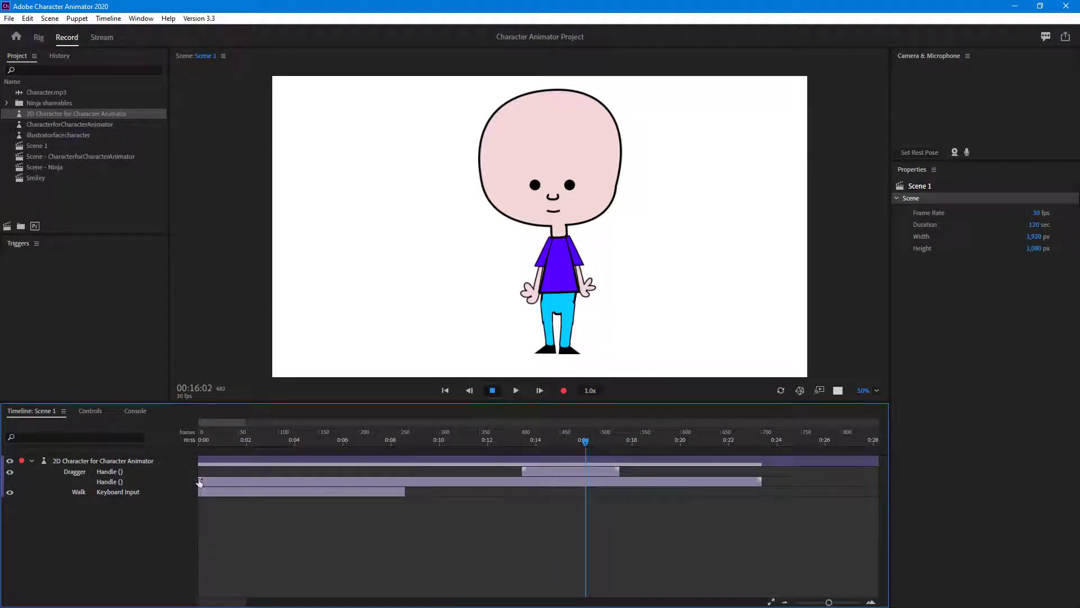
Trim the second Dragger handle take so it starts at about 0:19
{"action": "left_click_drag", "start_coordinate": [595, 444], "coordinate": [662, 460]}
{"action": "left_click", "coordinate": [648, 483]}
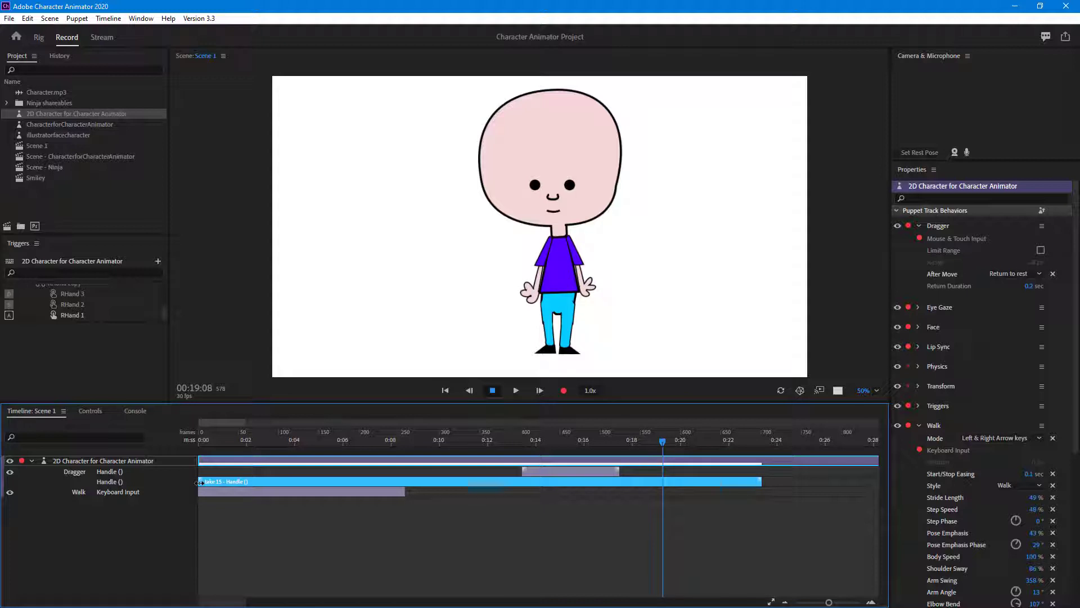
{"action": "left_click_drag", "start_coordinate": [239, 488], "coordinate": [659, 495]}
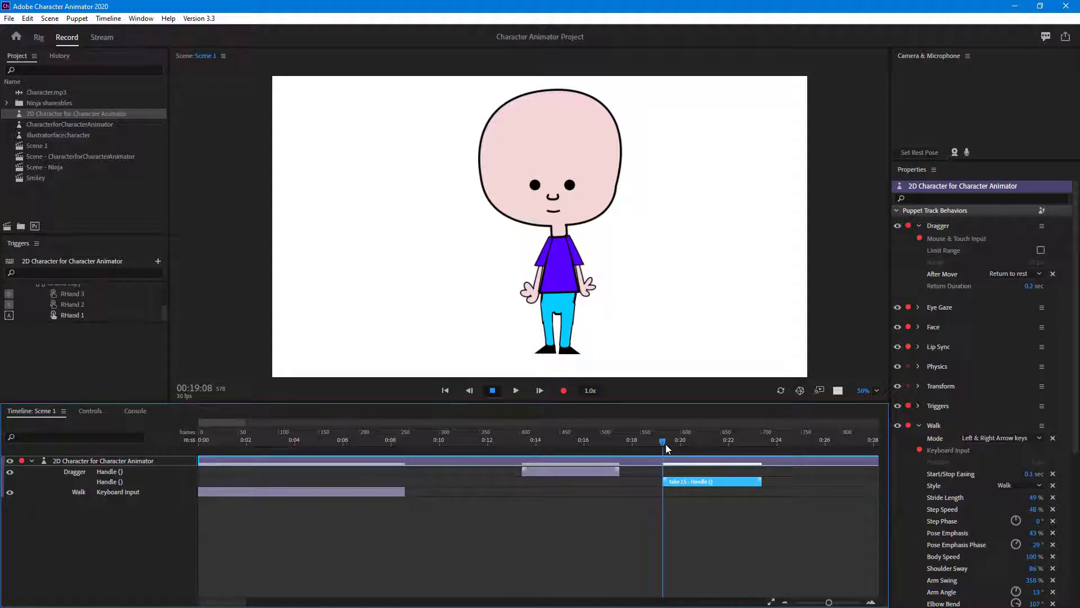
{"action": "left_click_drag", "start_coordinate": [684, 453], "coordinate": [749, 473]}
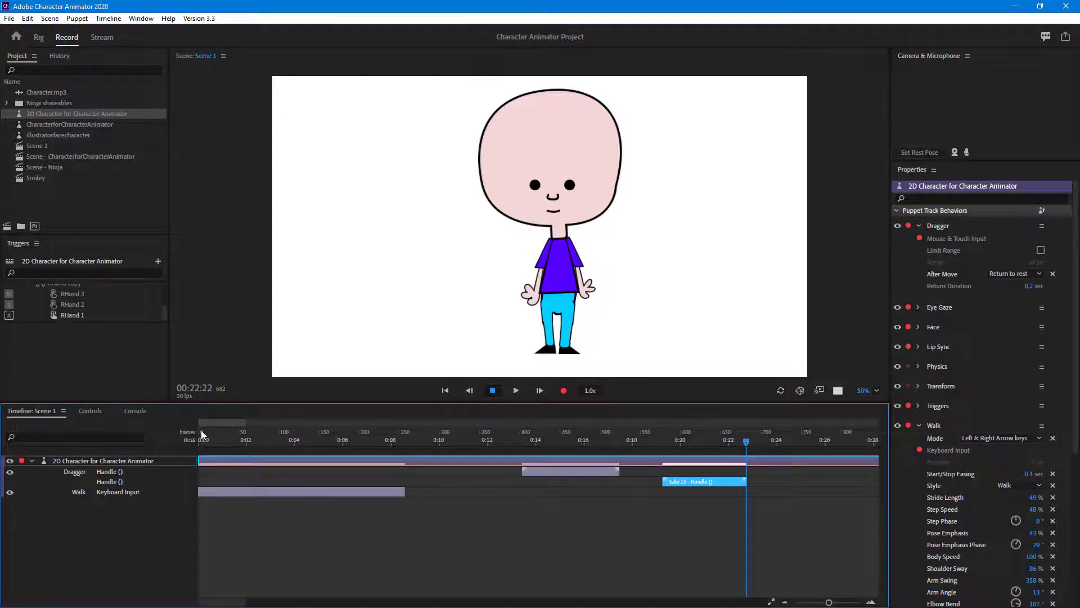
Move both handle takes earlier to start around 0:03 and preview them
{"action": "left_click_drag", "start_coordinate": [203, 439], "coordinate": [275, 451]}
{"action": "left_click_drag", "start_coordinate": [585, 471], "coordinate": [332, 468]}
{"action": "left_click_drag", "start_coordinate": [727, 481], "coordinate": [363, 482]}
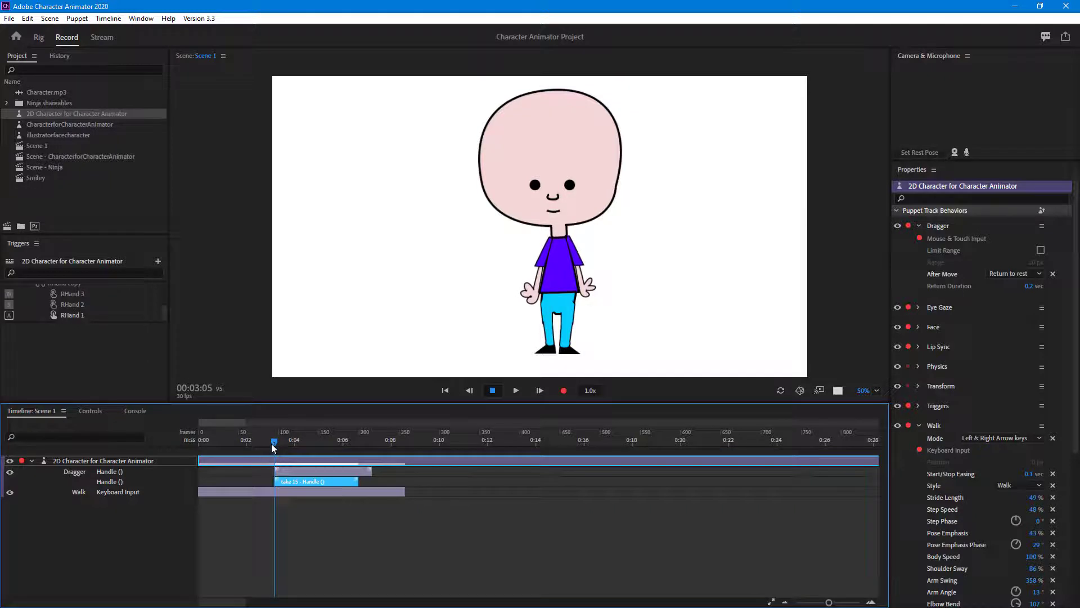
{"action": "mouse_move", "coordinate": [286, 449]}
{"action": "left_mouse_down"}
{"action": "mouse_move", "coordinate": [382, 449]}
{"action": "mouse_move", "coordinate": [237, 458]}
{"action": "mouse_move", "coordinate": [298, 449]}
{"action": "left_mouse_up"}
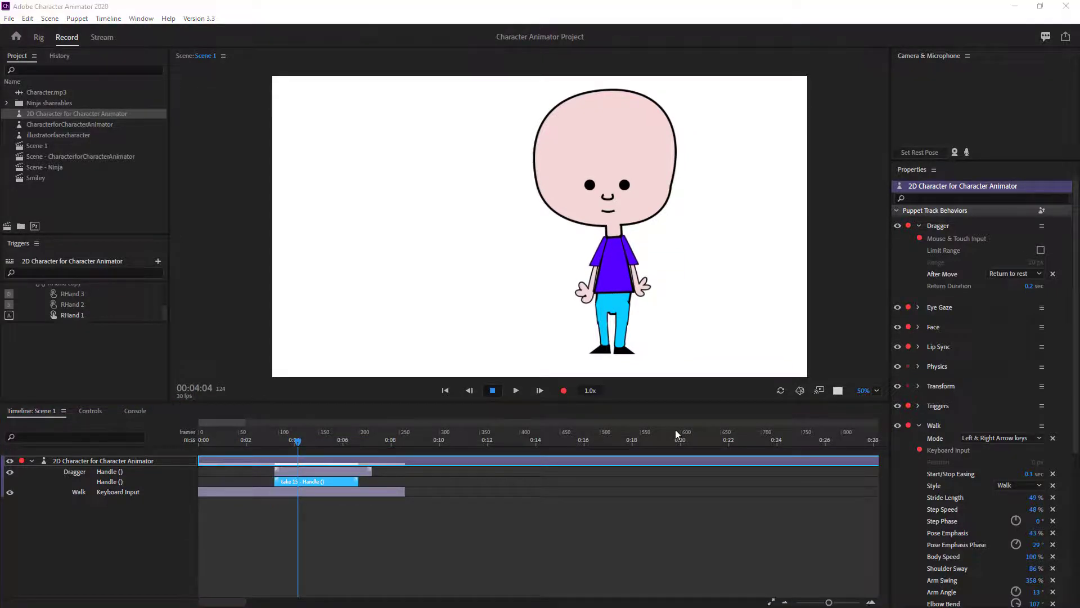
Split the Walk Keyboard Input take at the playhead near 0:04
{"action": "left_click", "coordinate": [304, 491]}
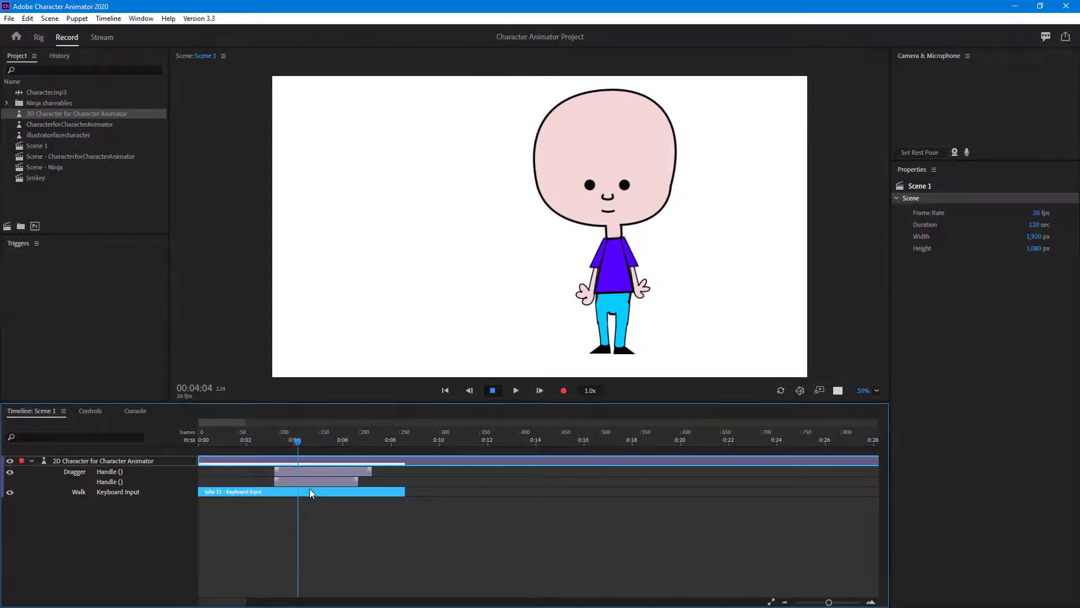
{"action": "left_click", "coordinate": [45, 23]}
{"action": "mouse_move", "coordinate": [28, 21]}
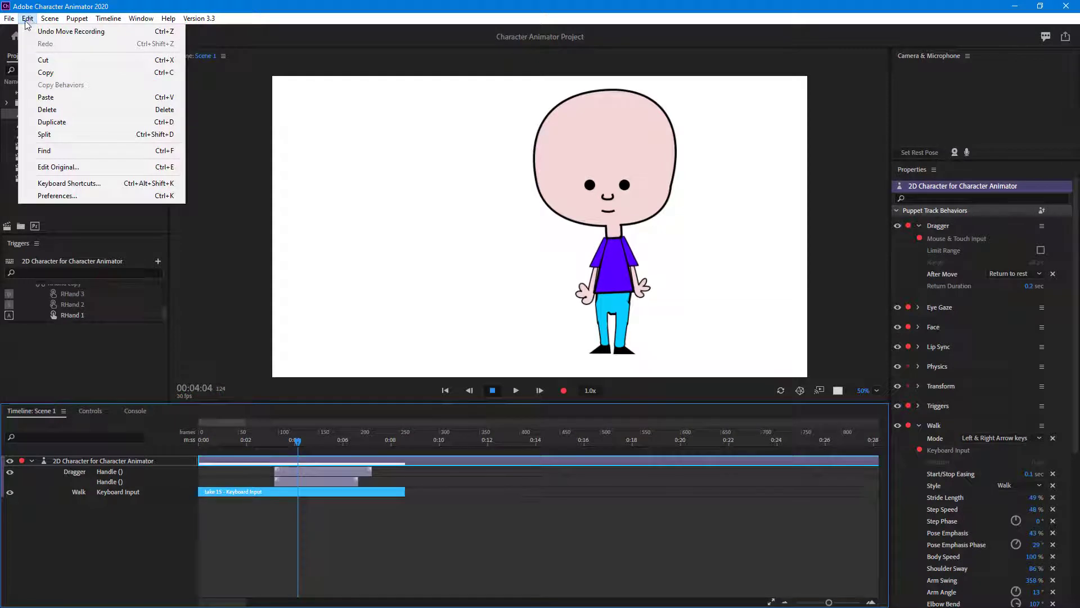
{"action": "left_click", "coordinate": [80, 135]}
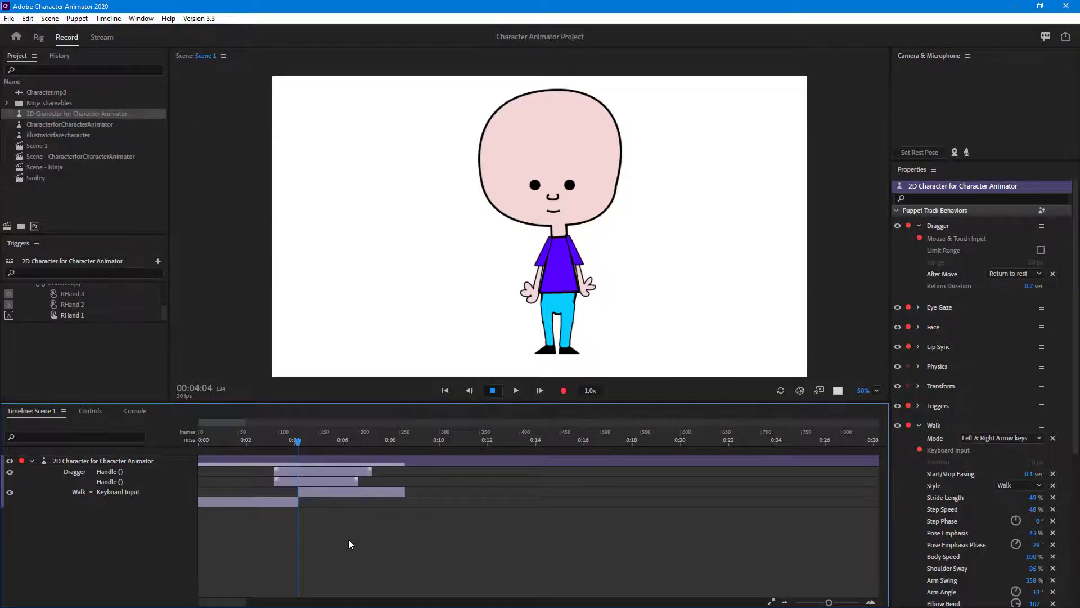
Shift the second walk piece later to start near 0:06 and play the scene from 0:00
{"action": "left_click_drag", "start_coordinate": [325, 495], "coordinate": [341, 498]}
{"action": "left_click", "coordinate": [342, 479]}
{"action": "left_click", "coordinate": [313, 443]}
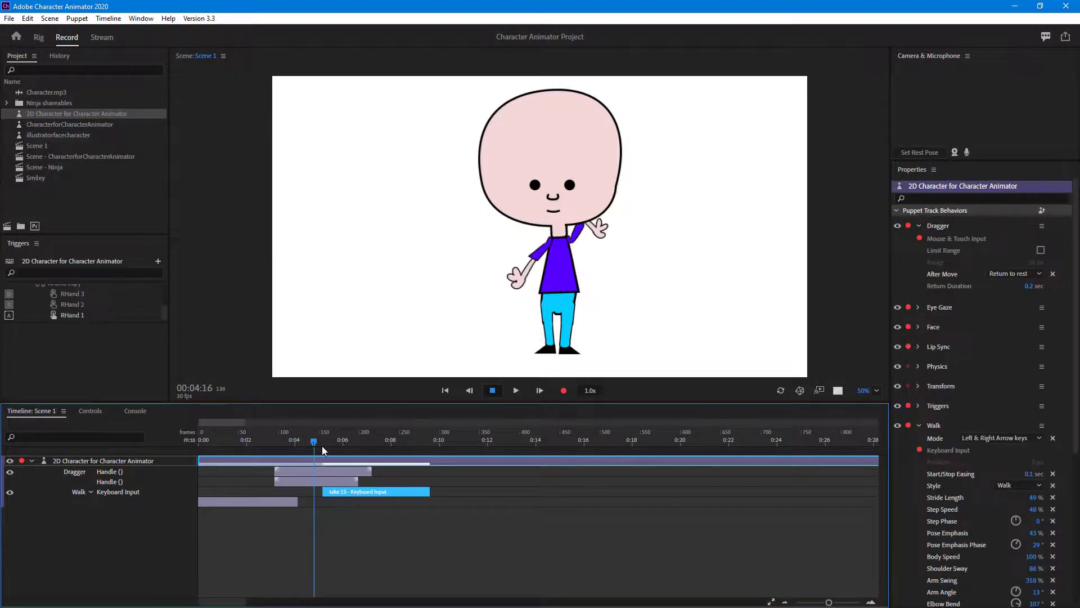
{"action": "key", "text": "Left"}
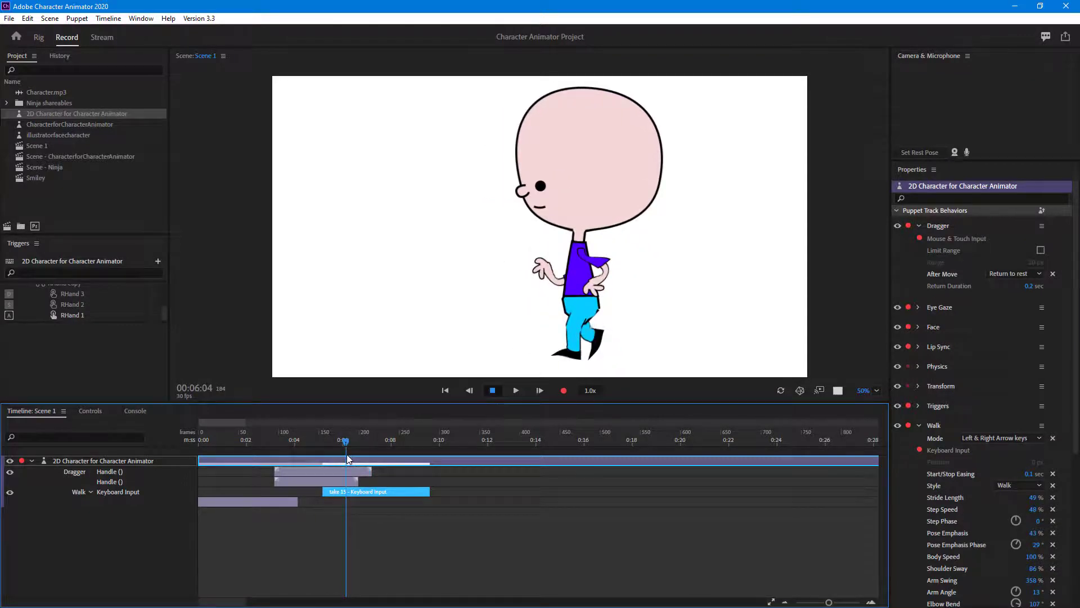
{"action": "left_click", "coordinate": [371, 499]}
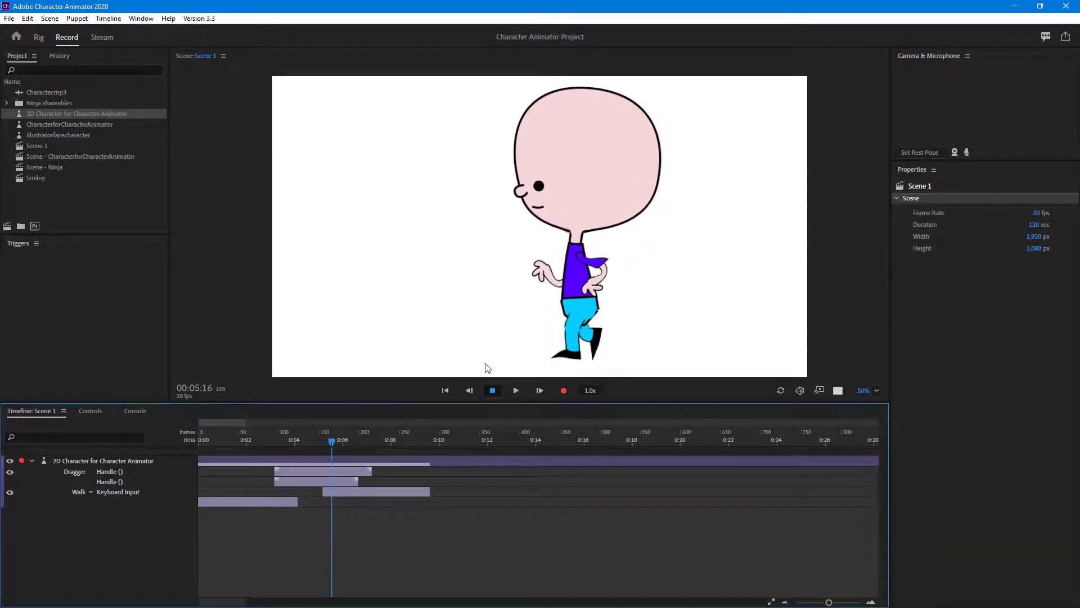
{"action": "left_click_drag", "start_coordinate": [331, 440], "coordinate": [365, 447]}
{"action": "left_click_drag", "start_coordinate": [368, 491], "coordinate": [387, 492]}
{"action": "left_click_drag", "start_coordinate": [344, 442], "coordinate": [200, 457]}
{"action": "left_click", "coordinate": [515, 390]}
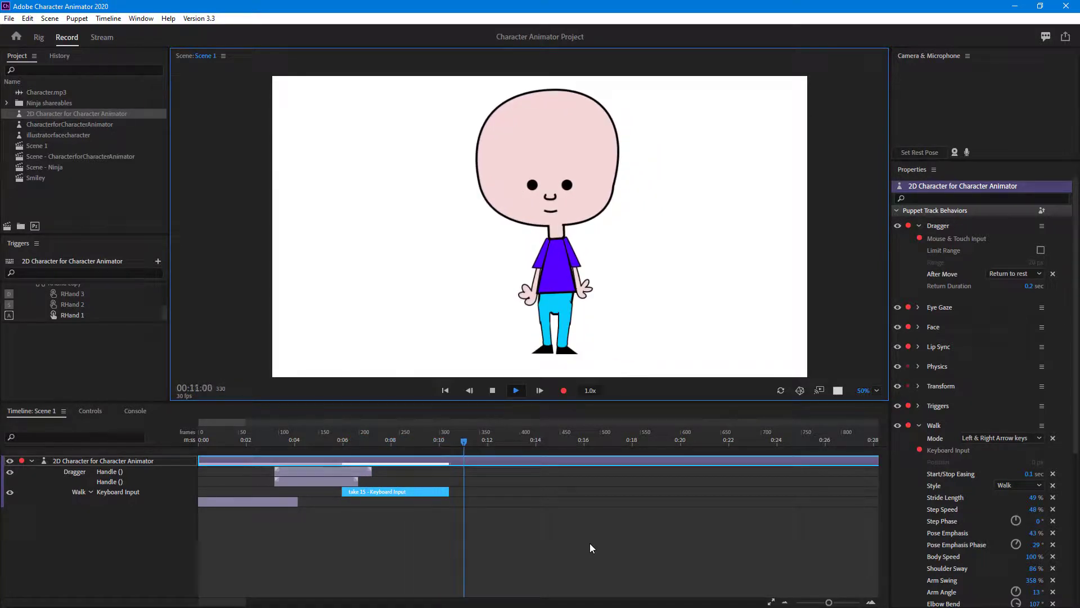
Stop playback and scrub the walk between about 0:02 and 00:07:16 to check the motion
{"action": "left_click", "coordinate": [493, 391]}
{"action": "left_click", "coordinate": [526, 531]}
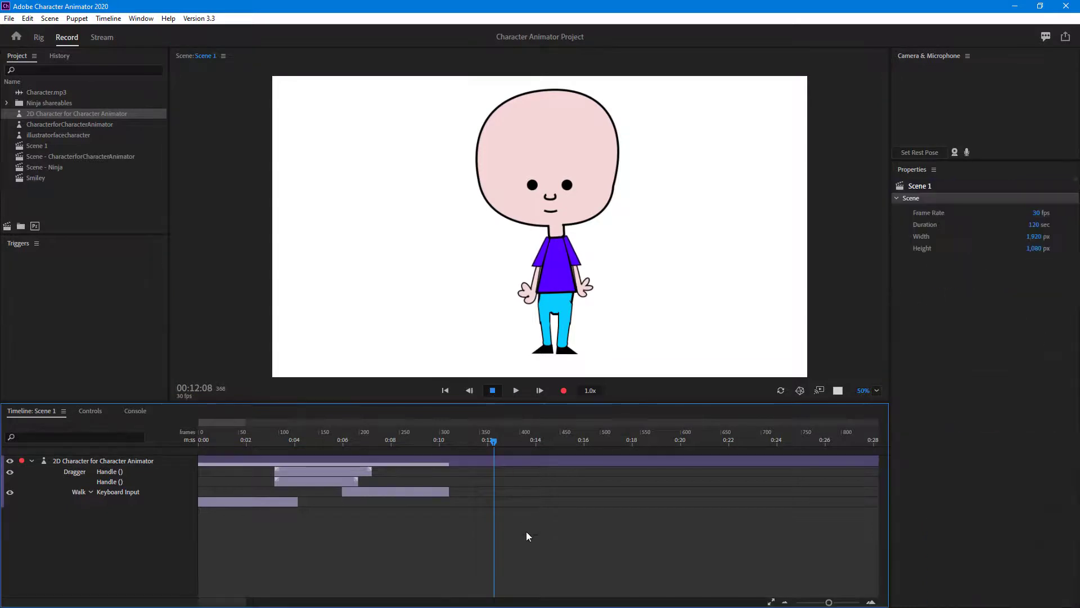
{"action": "left_click", "coordinate": [398, 441]}
{"action": "left_click_drag", "start_coordinate": [375, 439], "coordinate": [254, 464]}
{"action": "left_click_drag", "start_coordinate": [329, 464], "coordinate": [380, 478]}
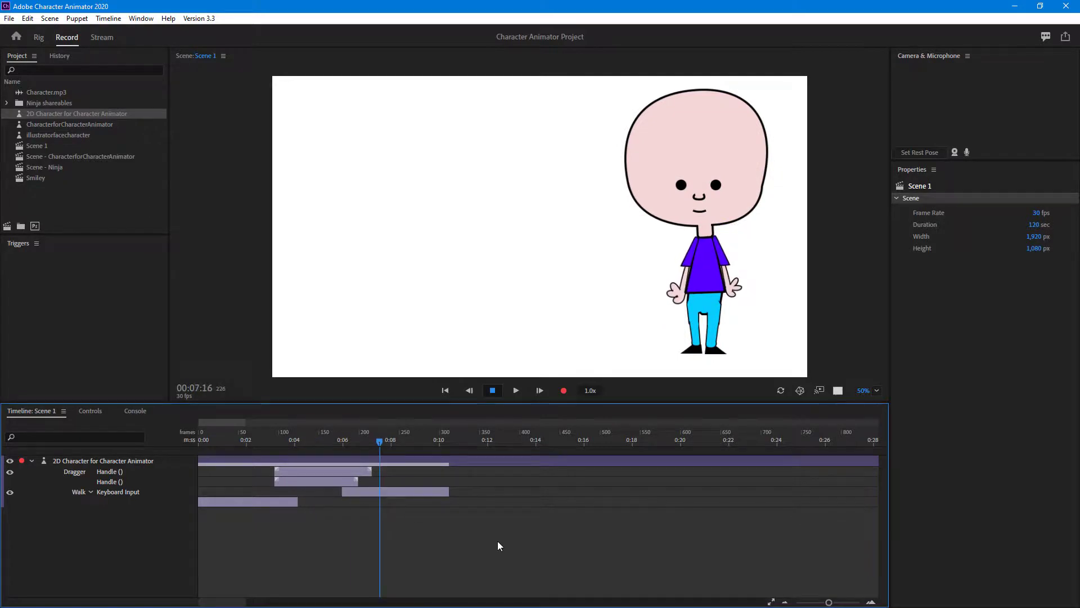